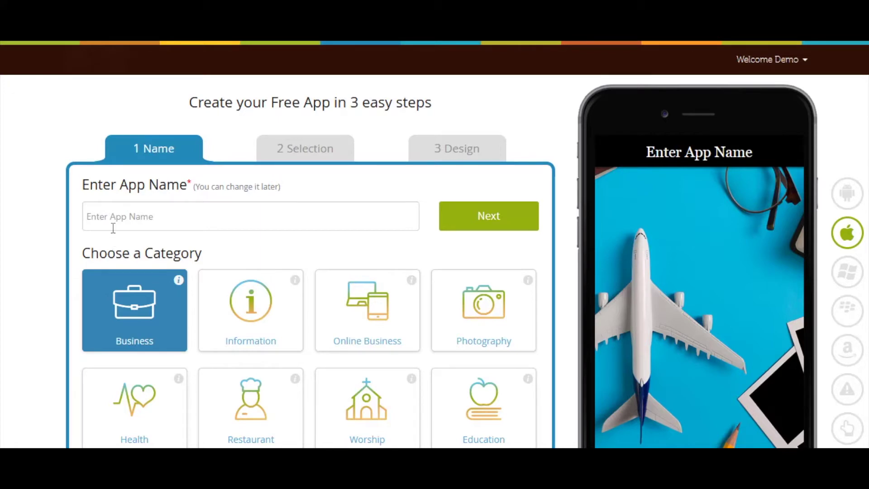
Step: Name the new app 'Demo' and file it under the Information category
click(116, 221)
text(Demo)
scroll(150, 254, down, 12)
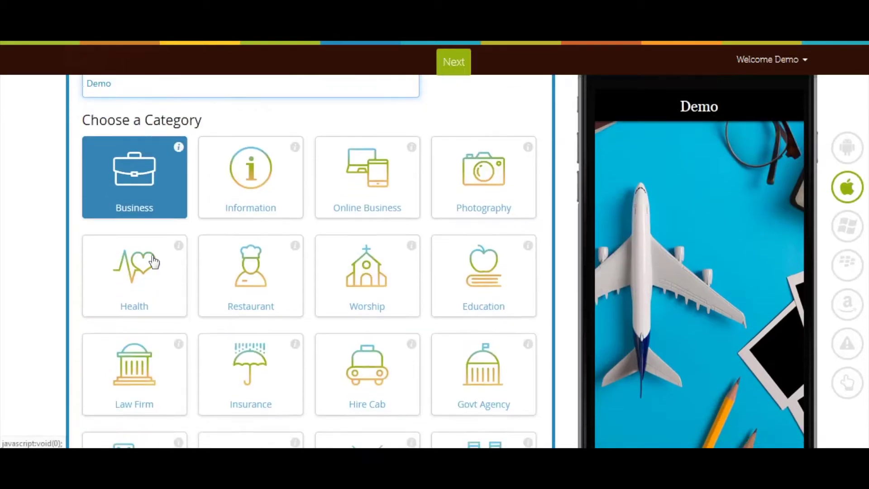
scroll(195, 289, up, 10)
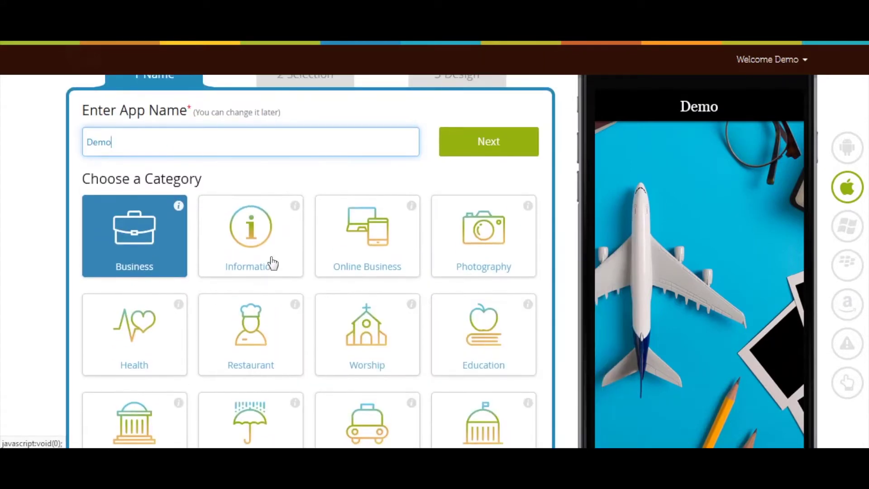
click(270, 262)
click(533, 94)
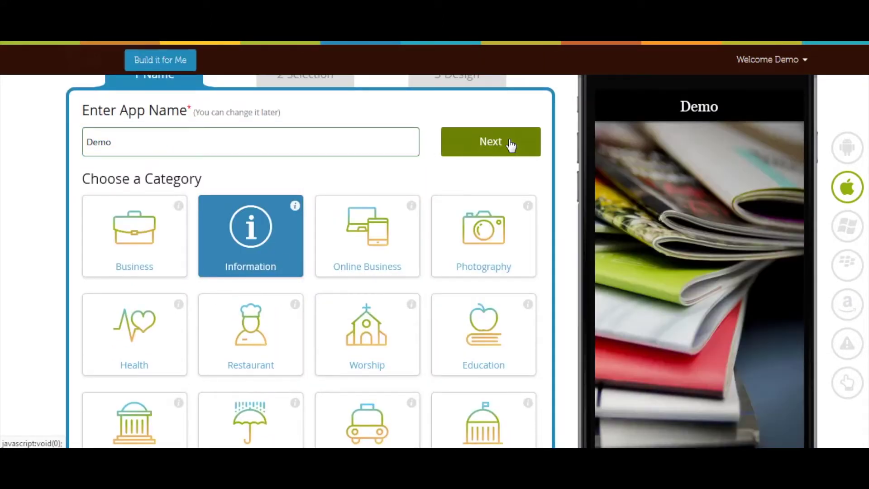
Step: Skip the website step and move past the design layouts to the app features
click(513, 142)
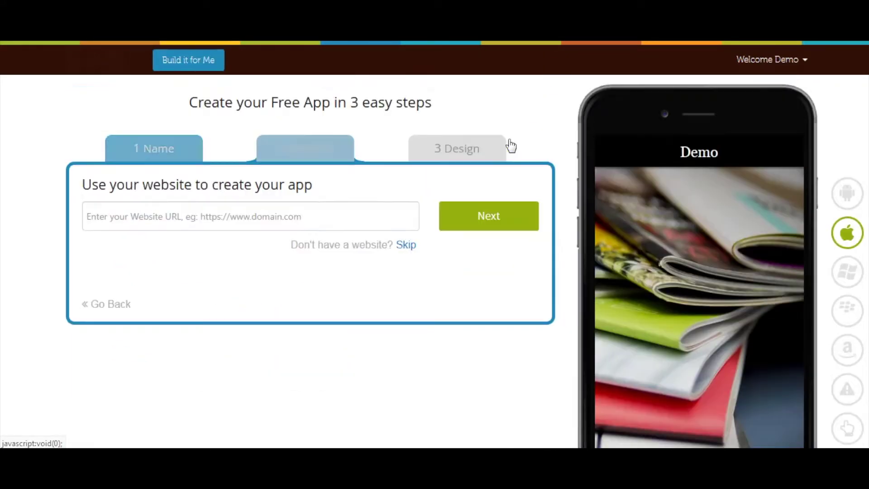
click(406, 245)
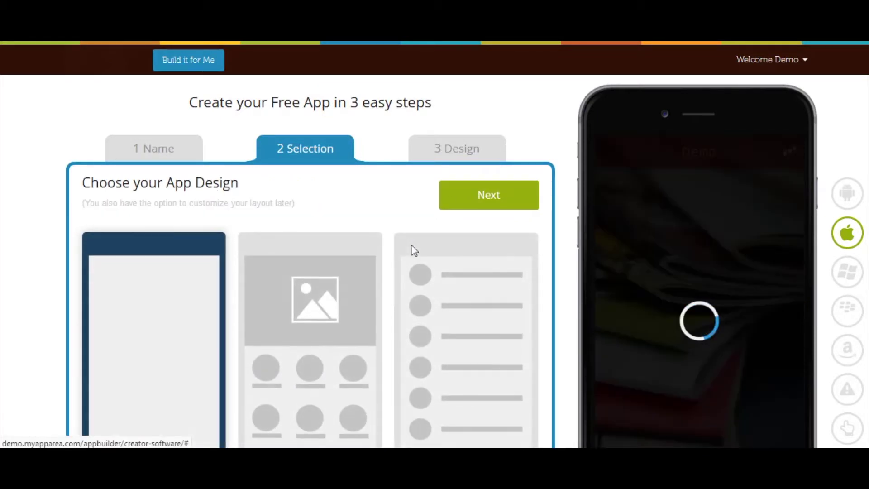
scroll(413, 247, down, 10)
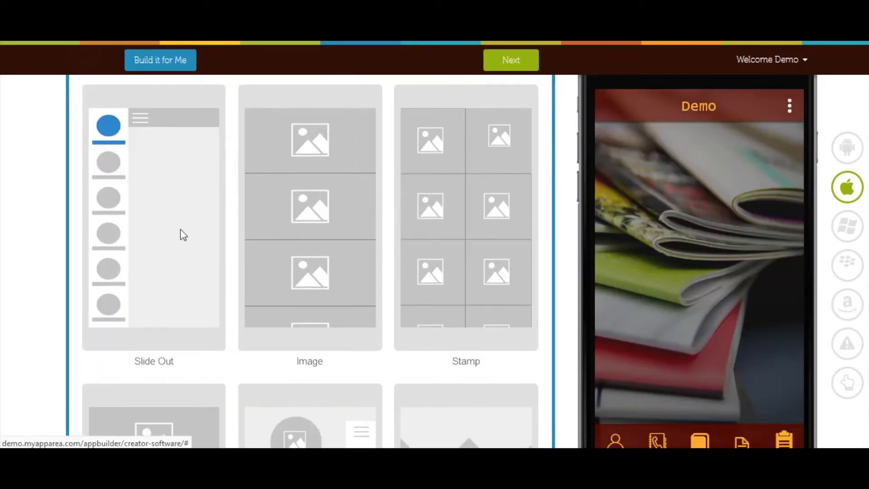
scroll(183, 234, up, 10)
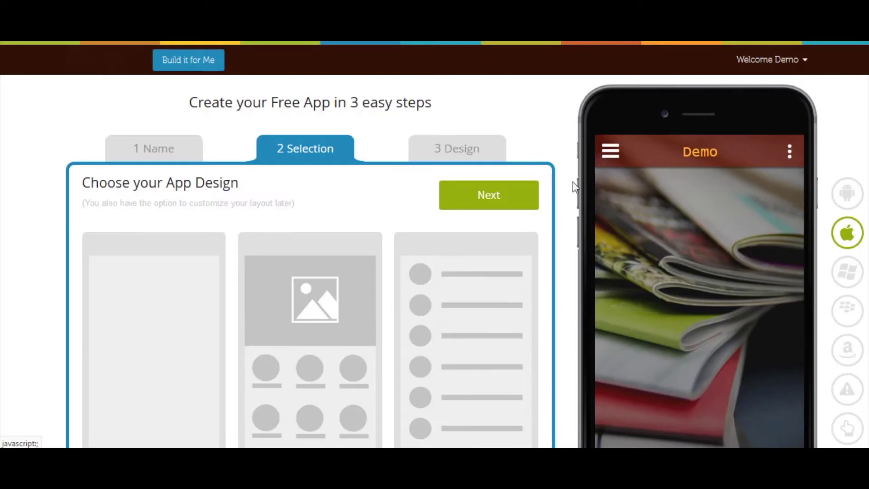
click(505, 202)
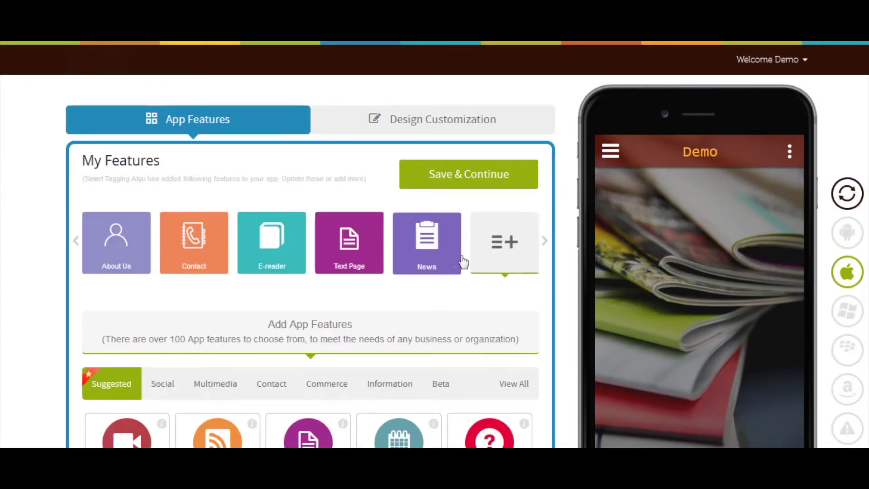
Step: Find the Members Card feature by searching 'mem' and add it to the app
scroll(489, 262, down, 4)
click(510, 238)
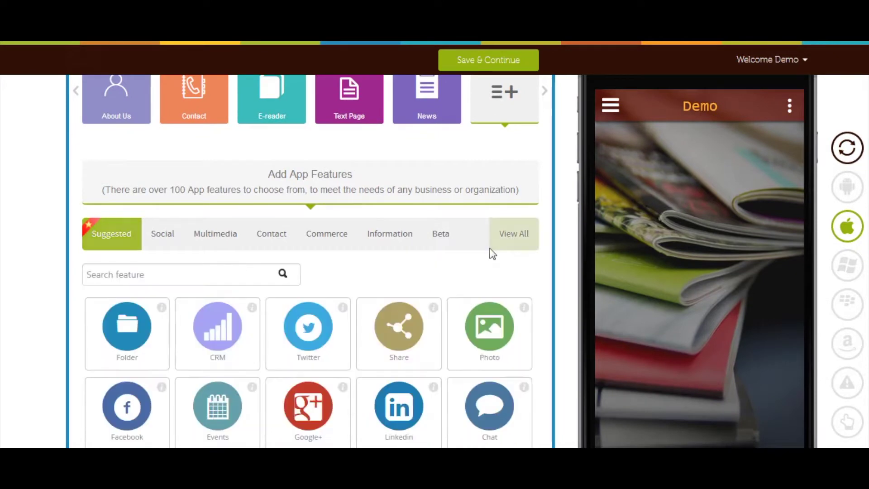
scroll(240, 210, down, 2)
click(205, 197)
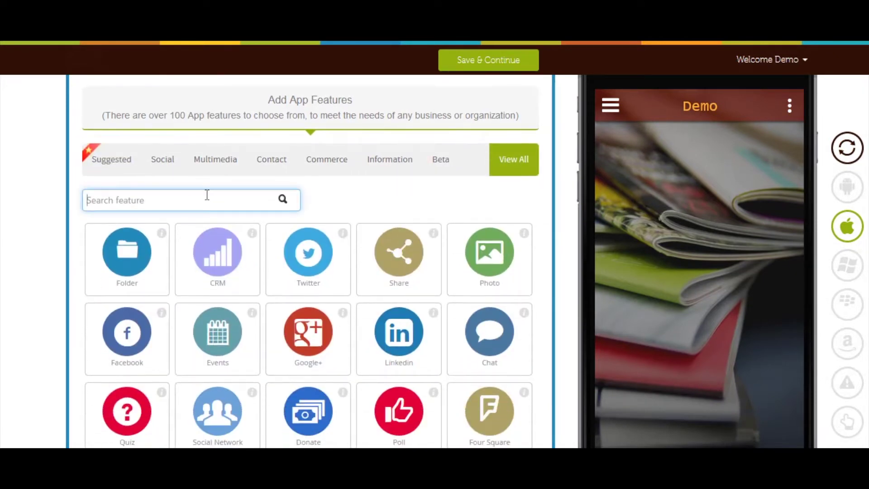
text(mem)
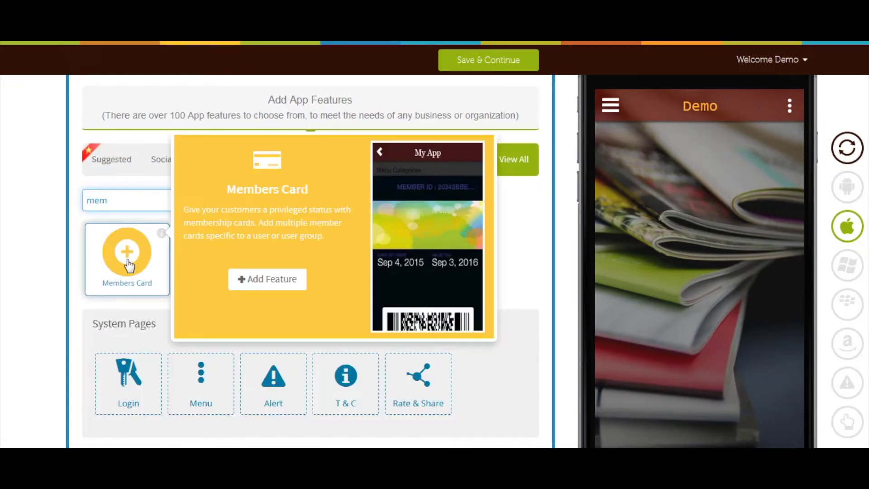
click(131, 266)
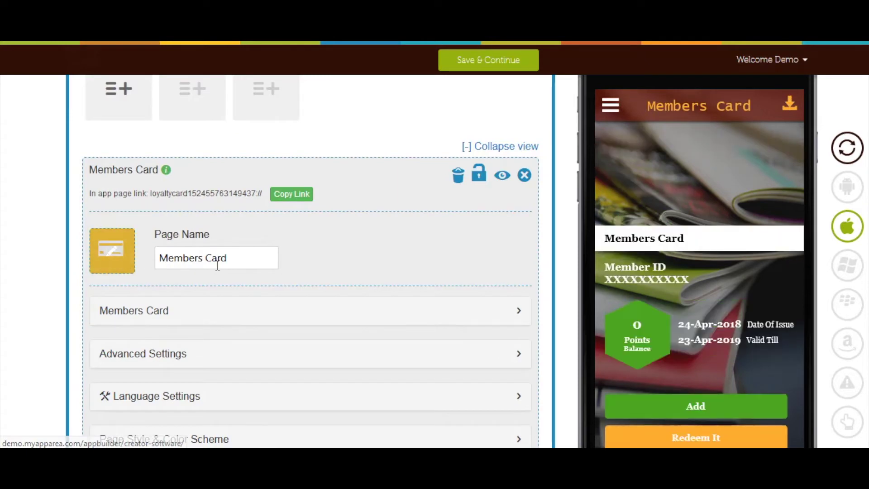
Step: Rename the Members Card page to 'Card'
click(252, 259)
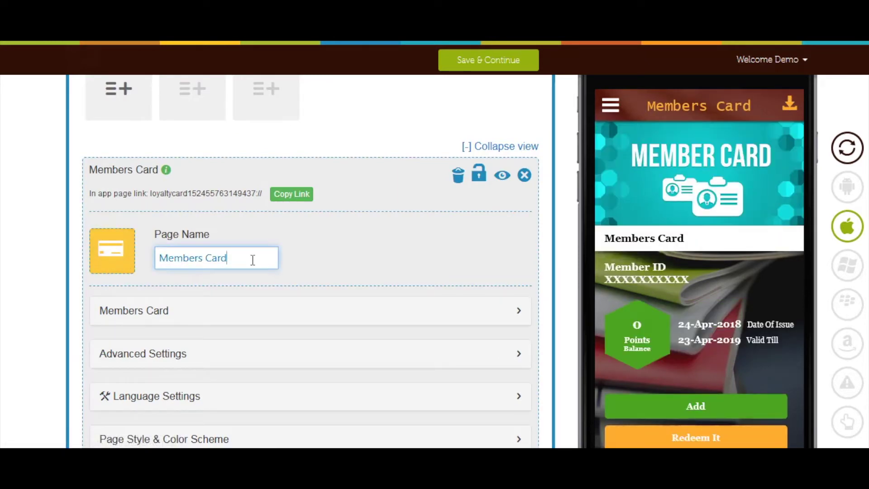
key(BackSpace)
key(BackSpace)
key(BackSpace)
key(BackSpace)
key(BackSpace)
key(BackSpace)
key(BackSpace)
key(BackSpace)
key(BackSpace)
key(BackSpace)
key(BackSpace)
key(BackSpace)
text(Card)
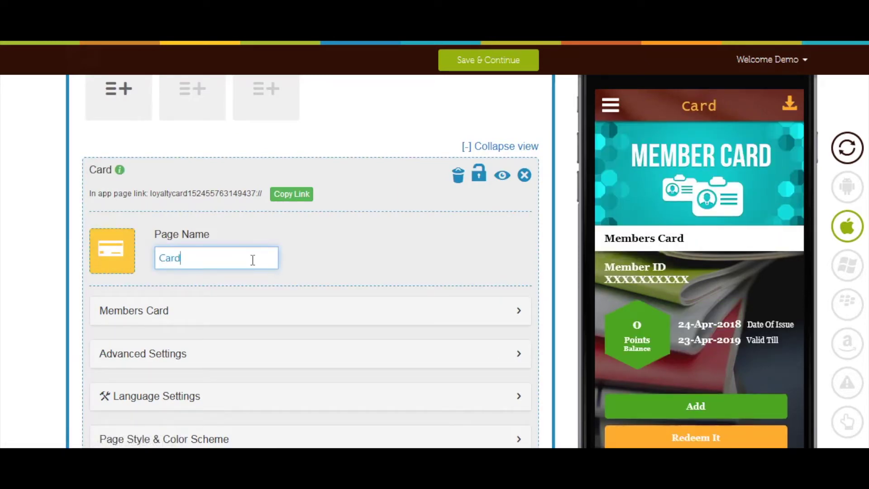
click(121, 259)
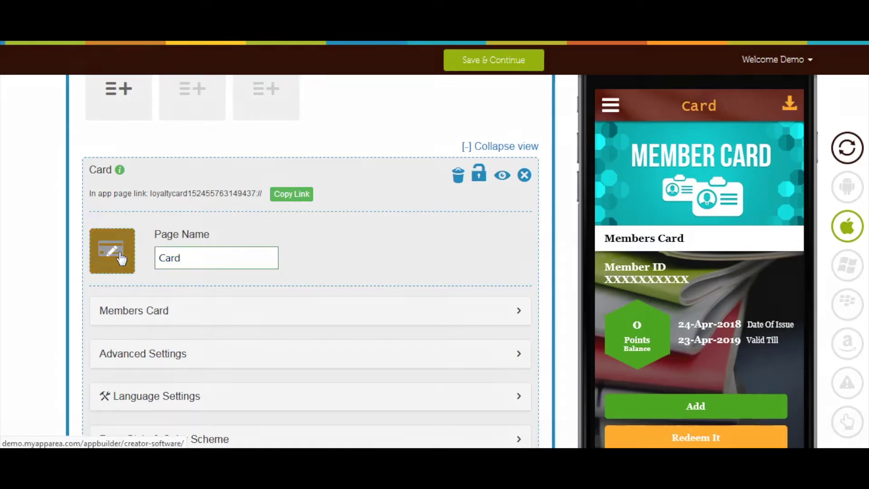
scroll(378, 262, down, 3)
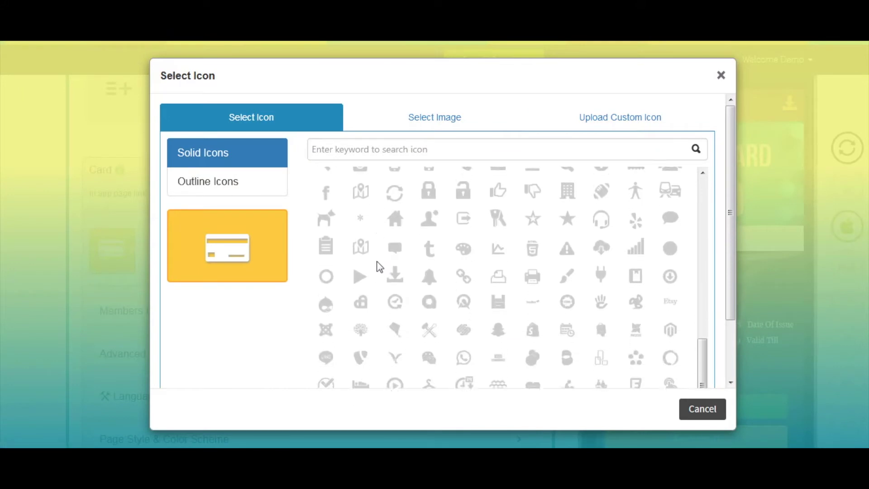
click(250, 190)
click(452, 125)
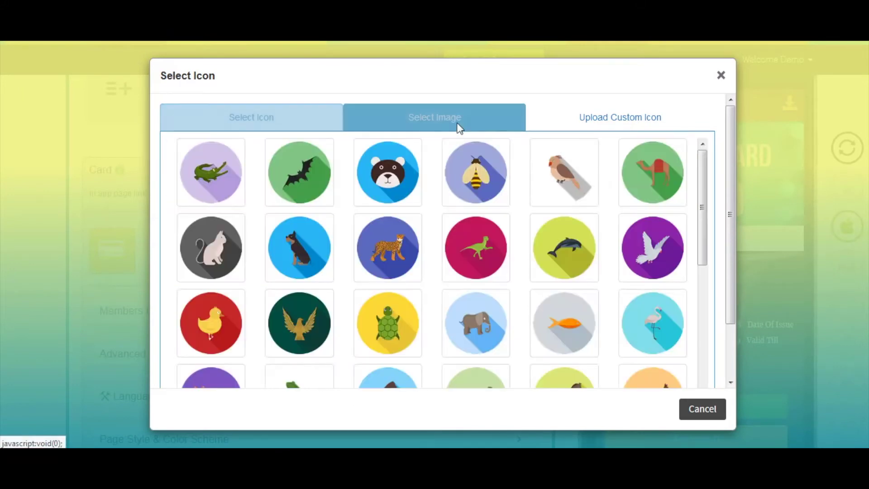
click(622, 120)
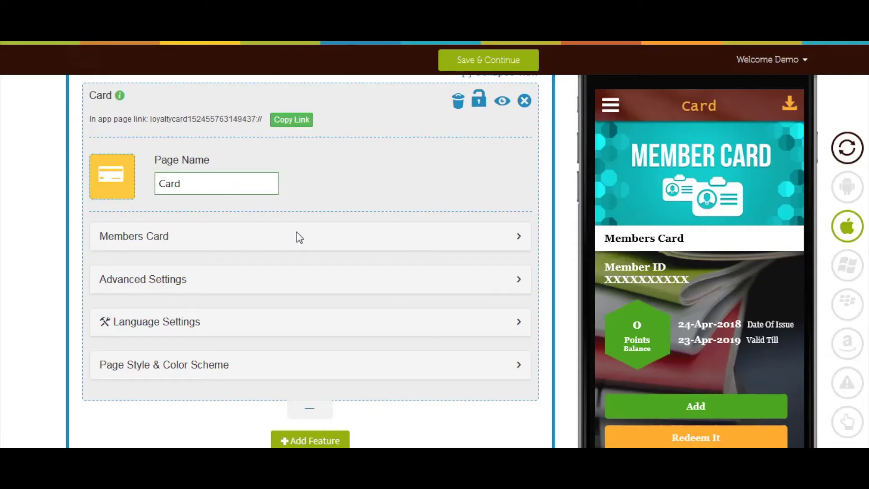
Step: Set the Members Card heading to 'My Member Card'
click(298, 236)
scroll(299, 237, down, 2)
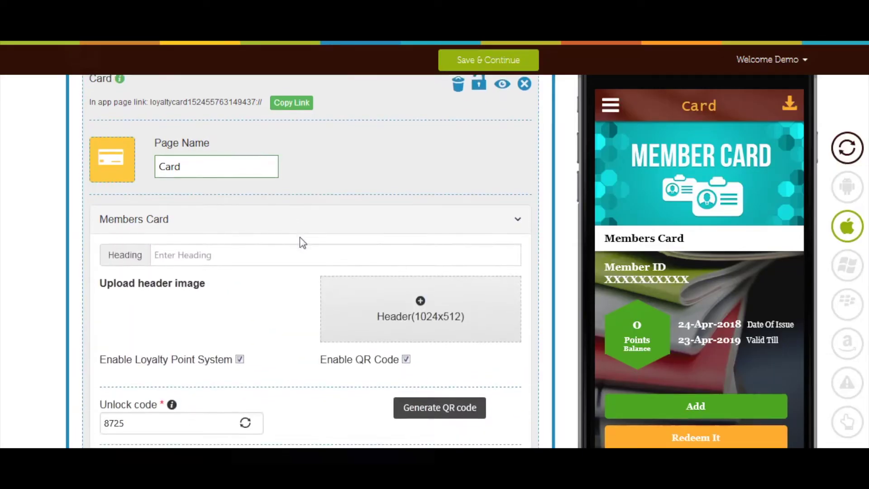
click(253, 204)
text(My Member Card)
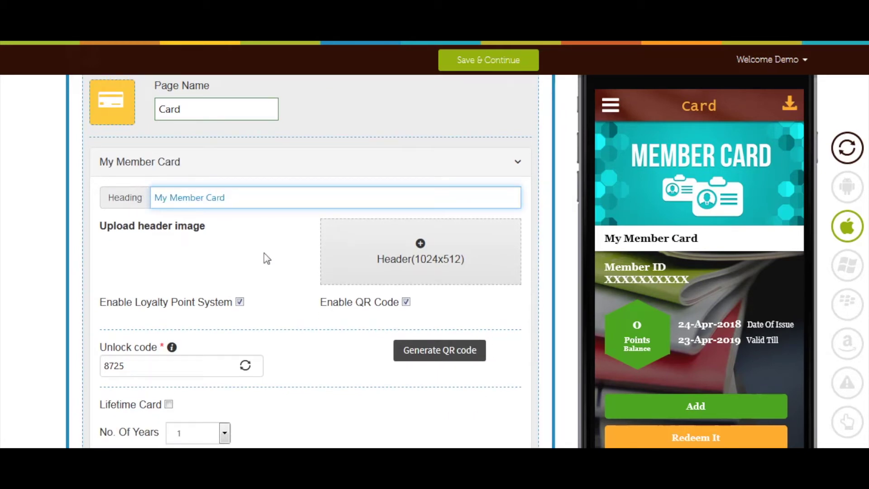
scroll(267, 254, down, 2)
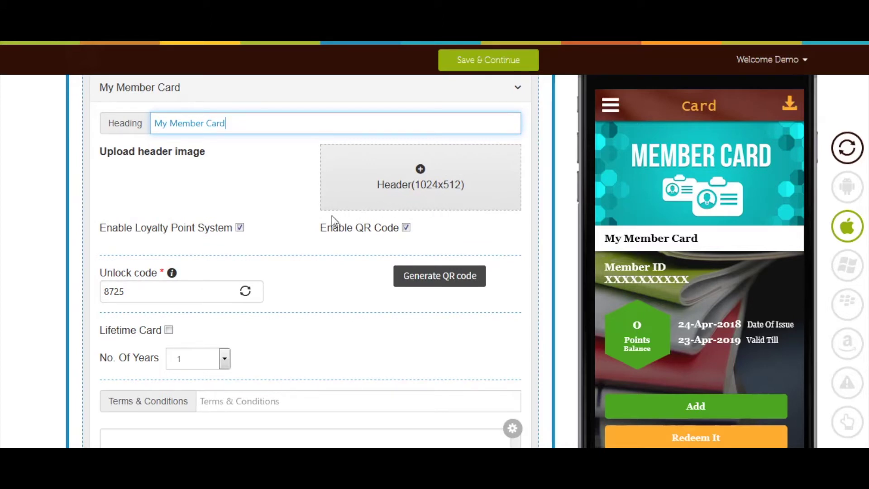
Step: Toggle the loyalty point system and QR code off and back on, leaving both enabled
click(240, 228)
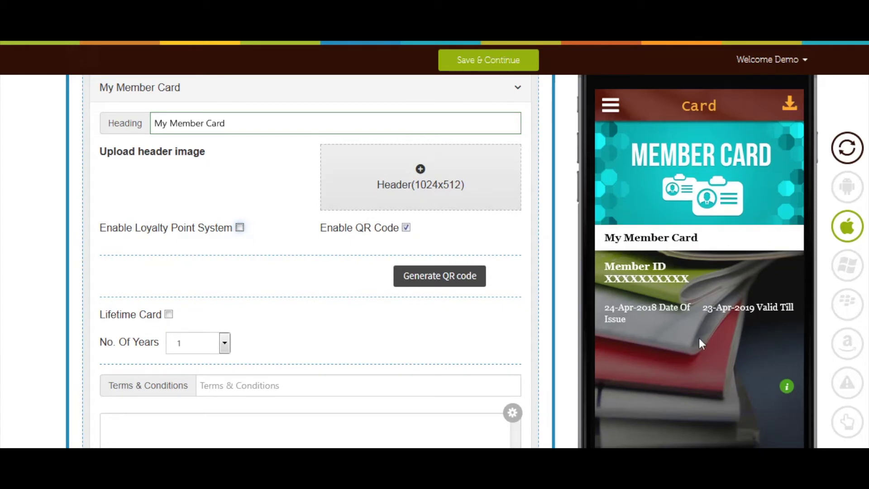
click(240, 228)
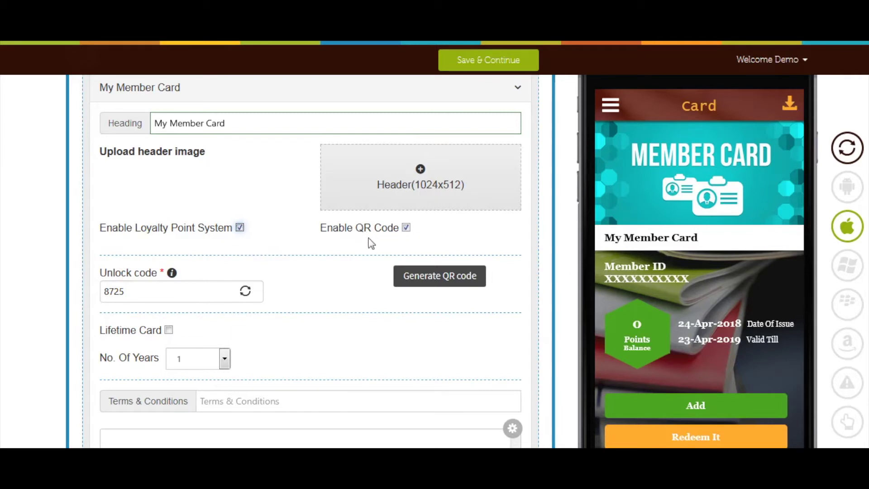
click(407, 228)
click(407, 228)
scroll(351, 290, down, 2)
Step: Clear the unlock code and generate, then regenerate, its printable QR code
mouse_move(172, 201)
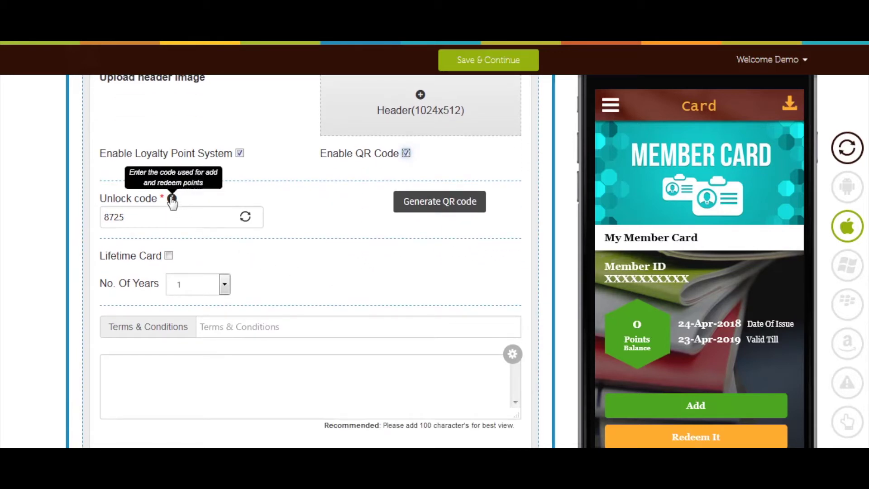
click(171, 214)
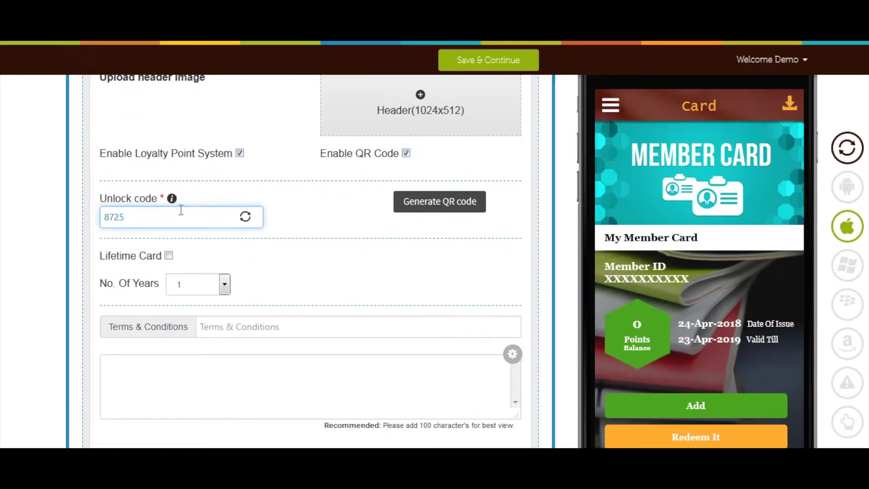
key(BackSpace)
key(BackSpace)
key(BackSpace)
click(440, 209)
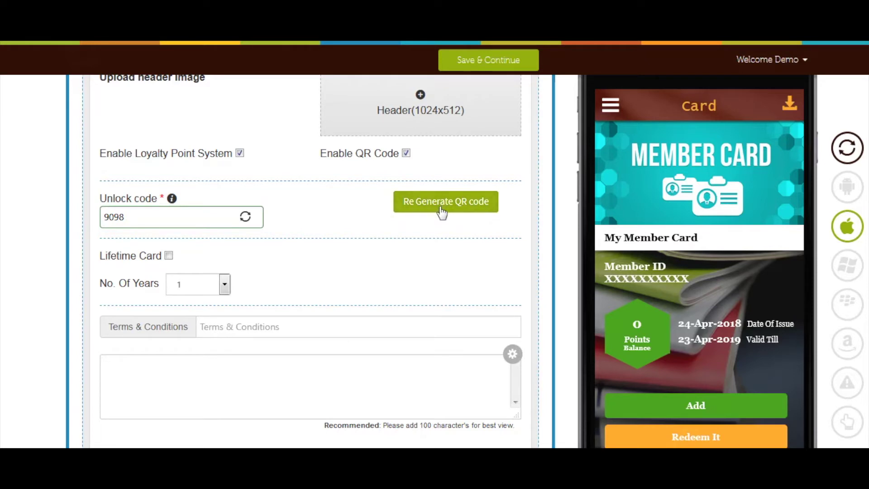
click(422, 211)
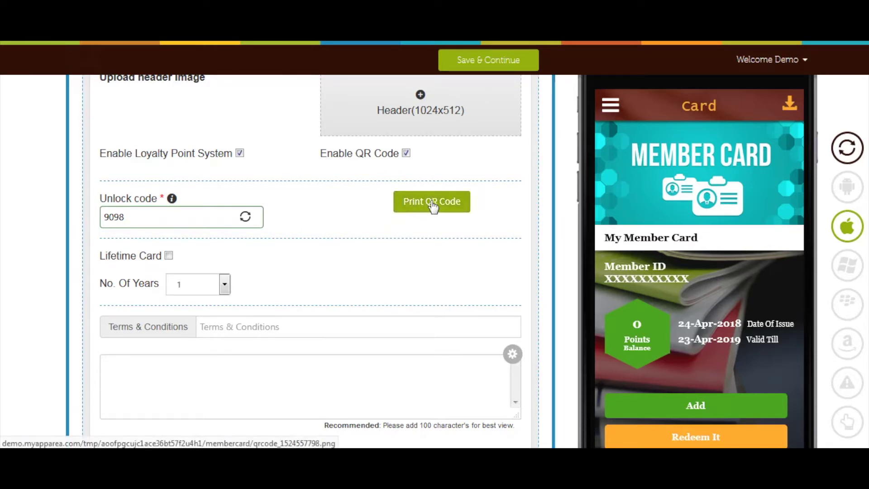
Step: Mark the membership card as a Lifetime Card
scroll(317, 229, down, 2)
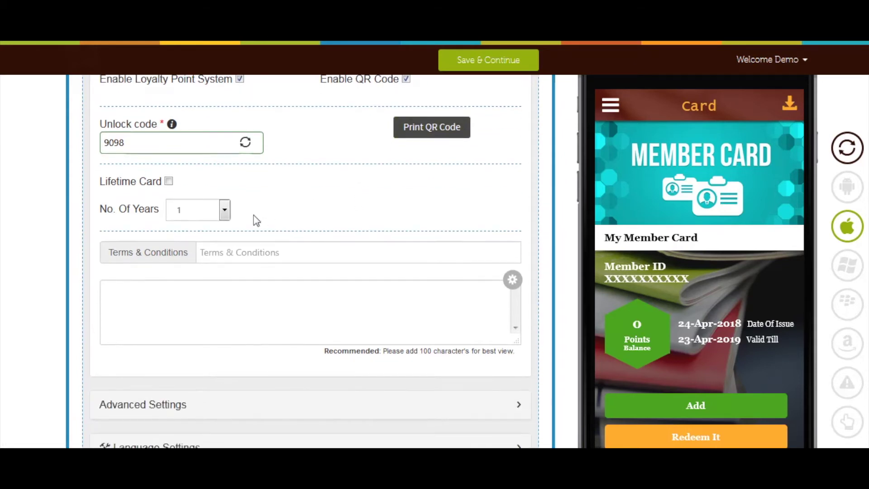
click(168, 181)
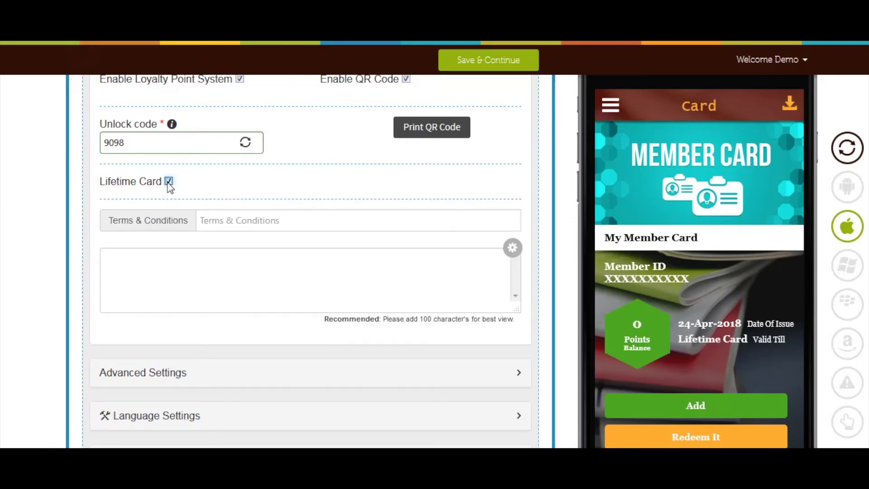
click(211, 221)
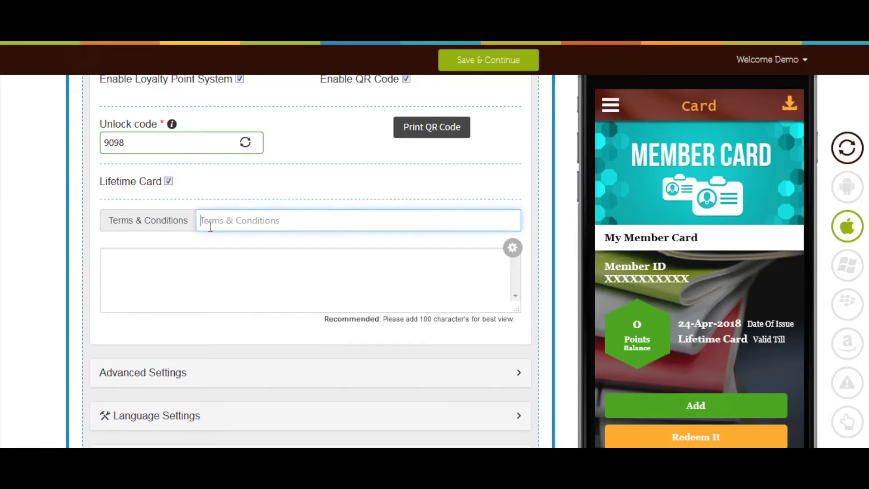
Step: Enter 'Terms & Conditions' as the terms heading and set validity to 1 year instead of lifetime
text(Terms & Conditions)
click(194, 262)
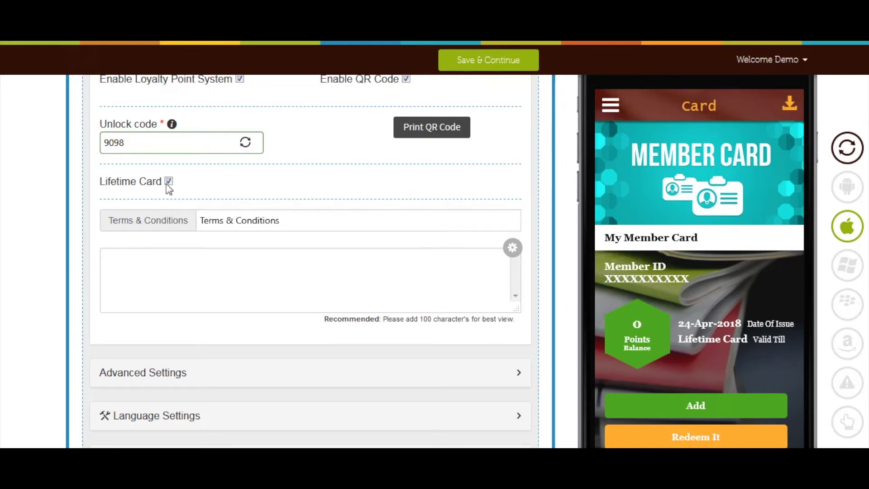
click(167, 183)
click(186, 210)
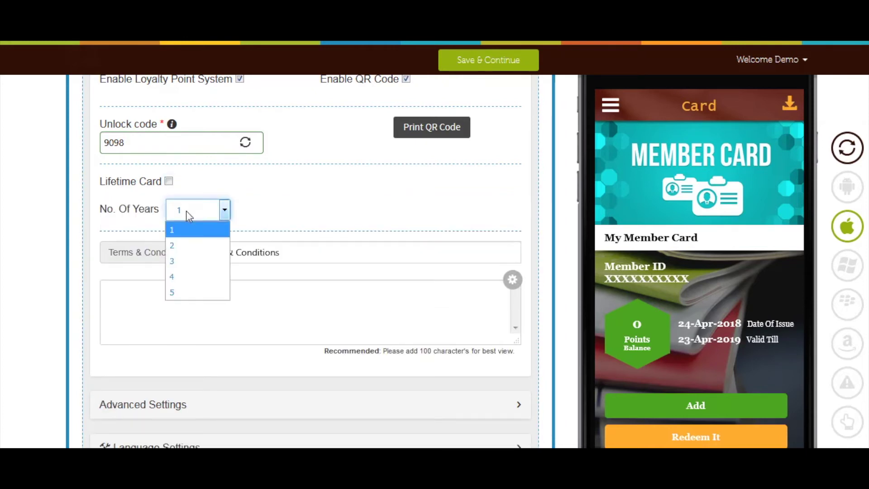
click(214, 208)
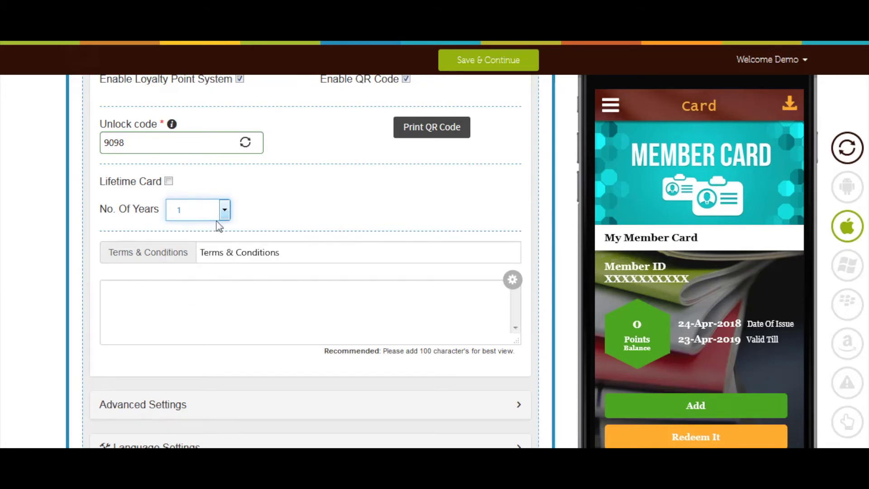
Step: Revisit the terms heading and start writing in the terms description box
click(296, 253)
click(296, 299)
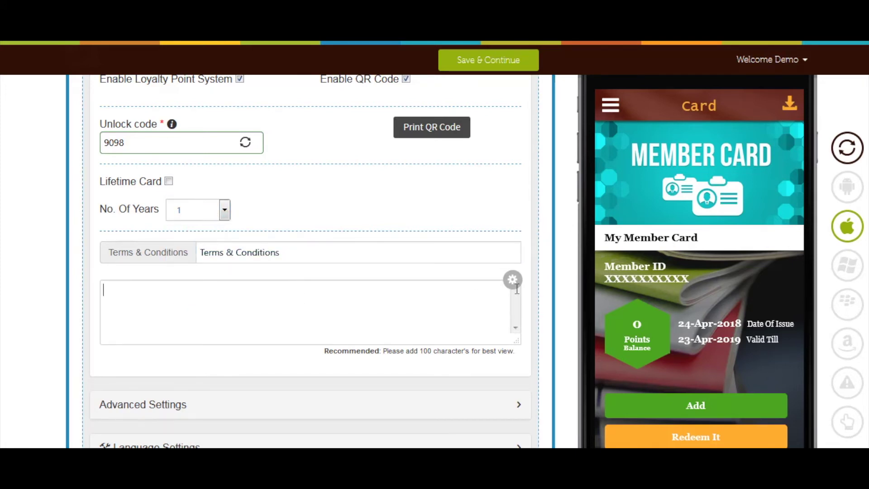
mouse_move(514, 282)
scroll(437, 322, down, 1)
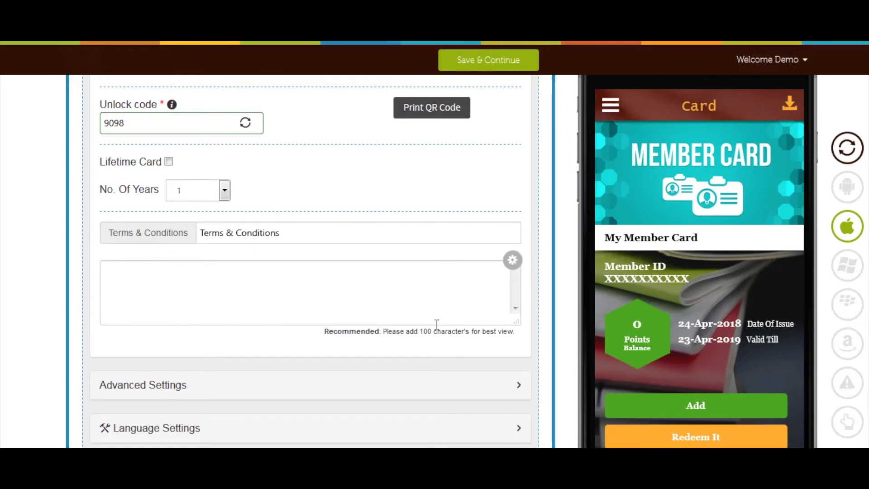
scroll(437, 322, down, 3)
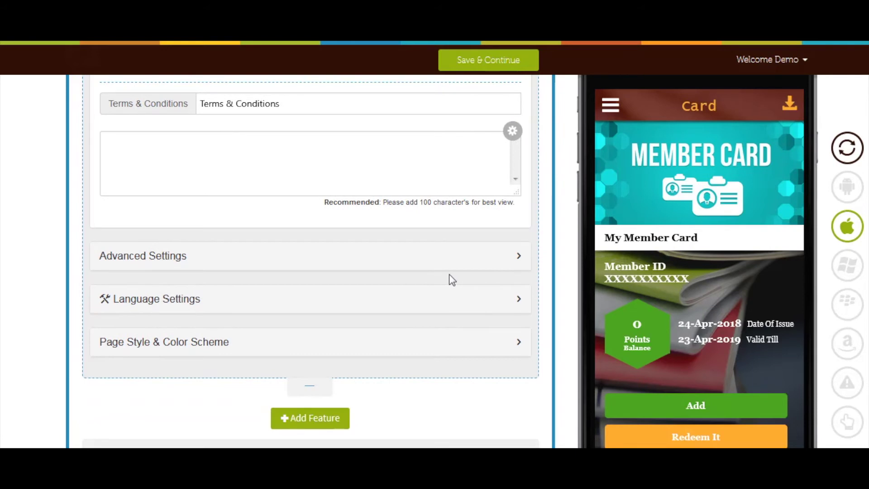
Step: In Advanced Settings, leave Add Points ON after toggling it off and back
click(458, 263)
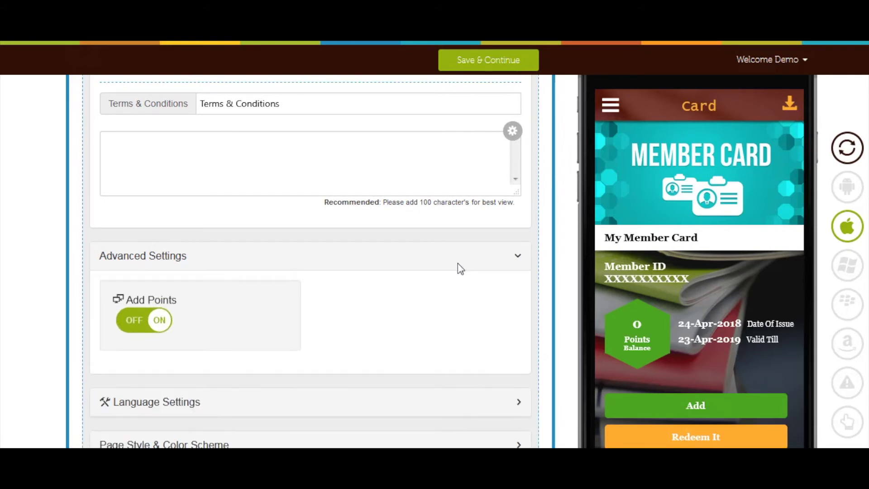
click(153, 319)
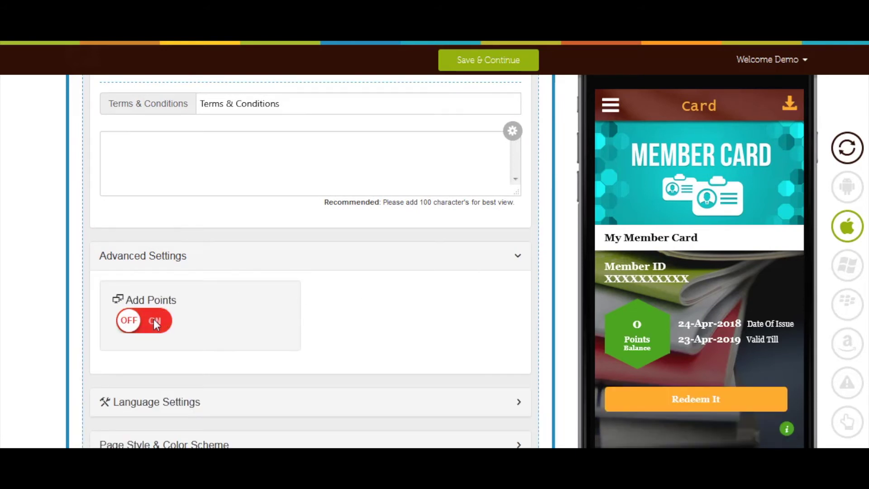
click(155, 323)
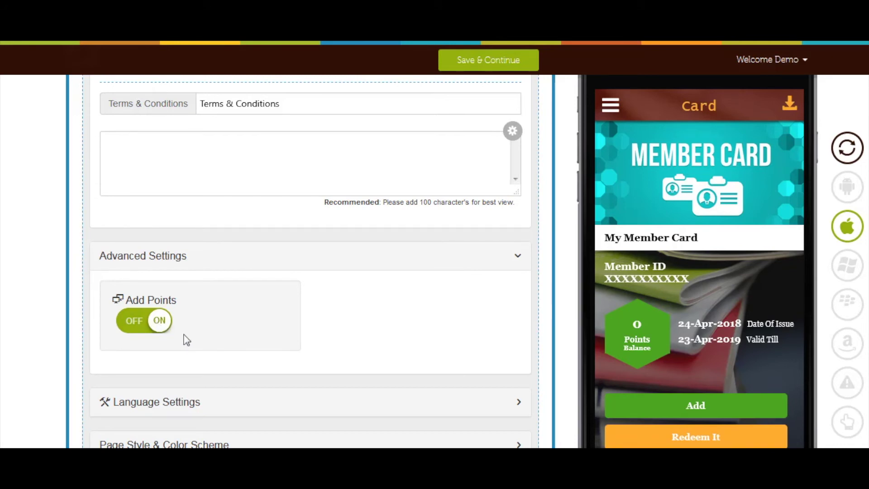
scroll(200, 349, down, 3)
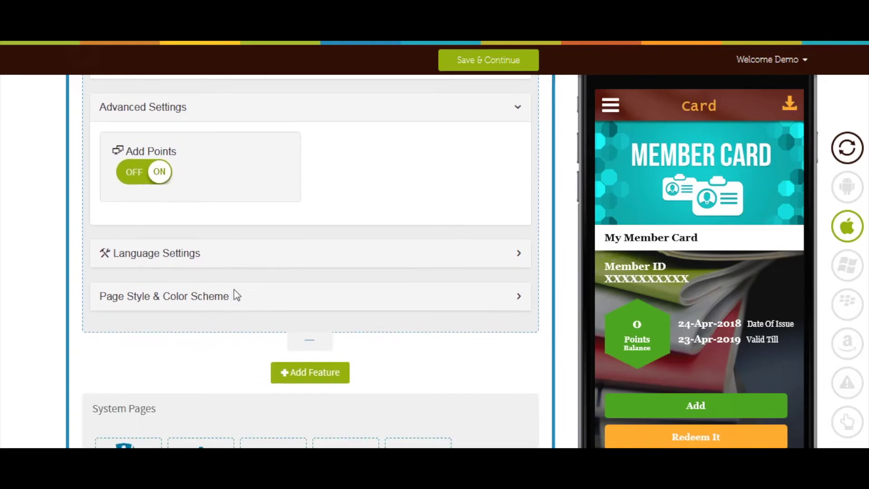
Step: Change the Add button label to 'Add more' in Language Settings
click(260, 252)
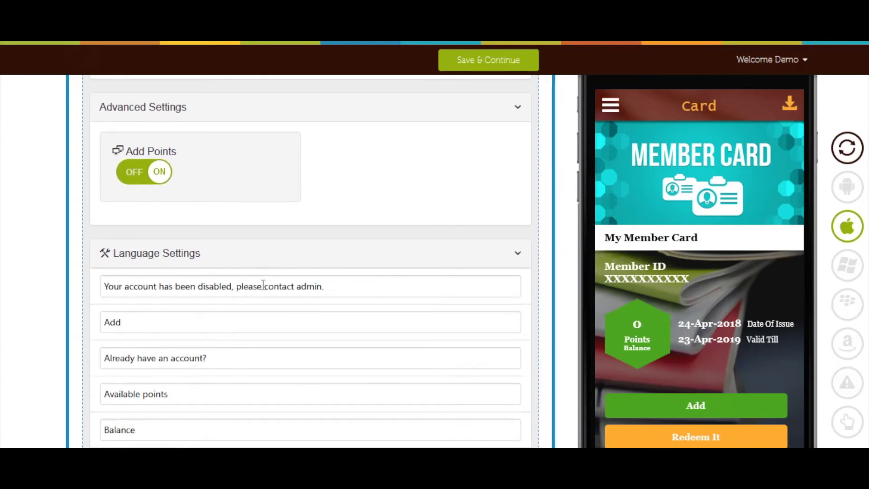
scroll(264, 286, down, 5)
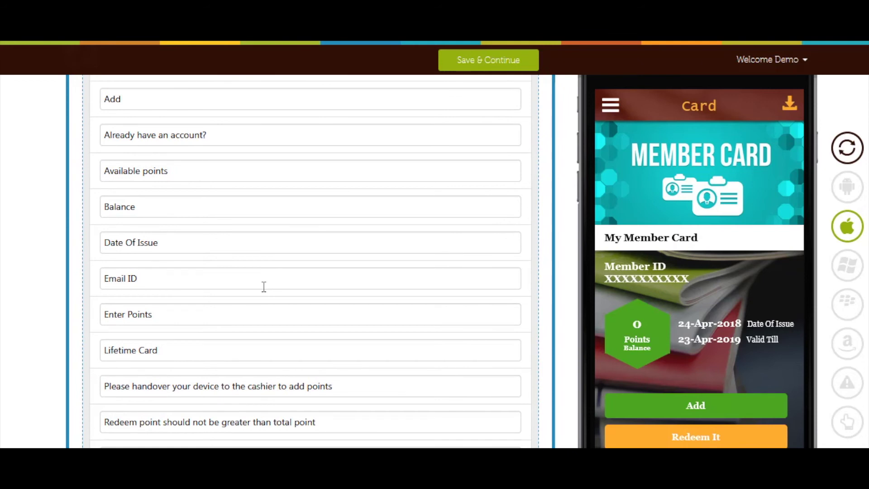
scroll(254, 288, up, 2)
scroll(231, 297, up, 2)
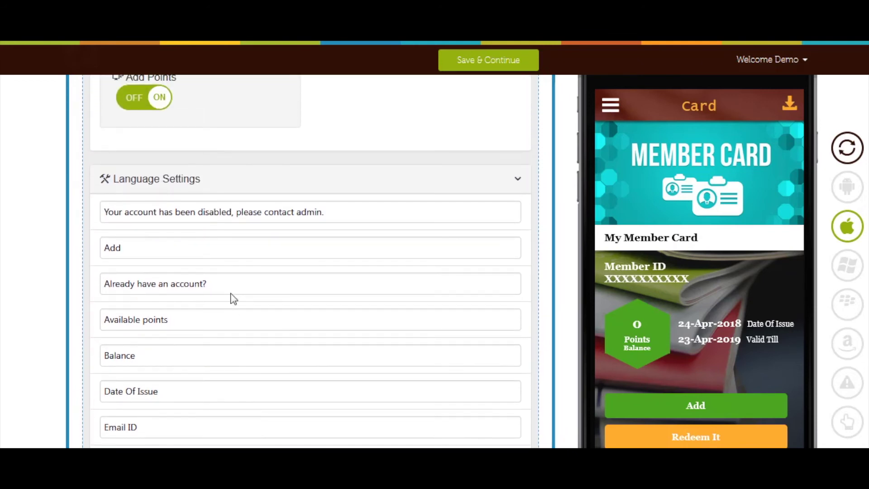
click(227, 252)
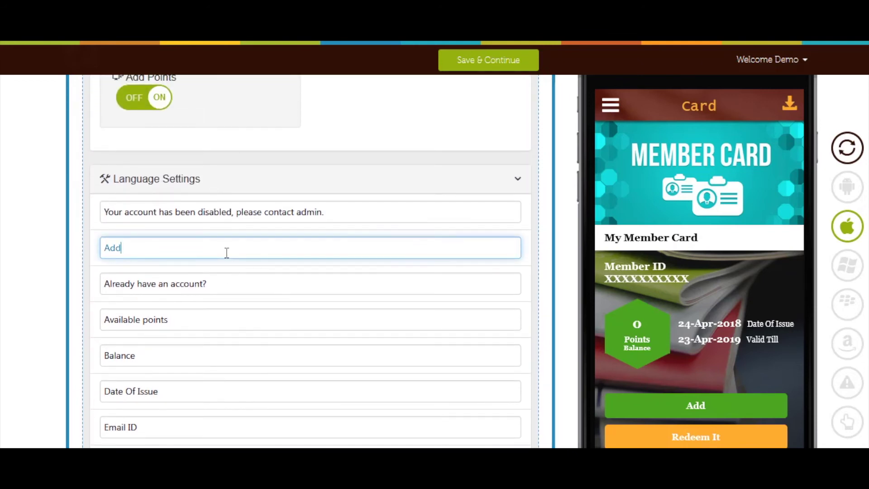
text(more)
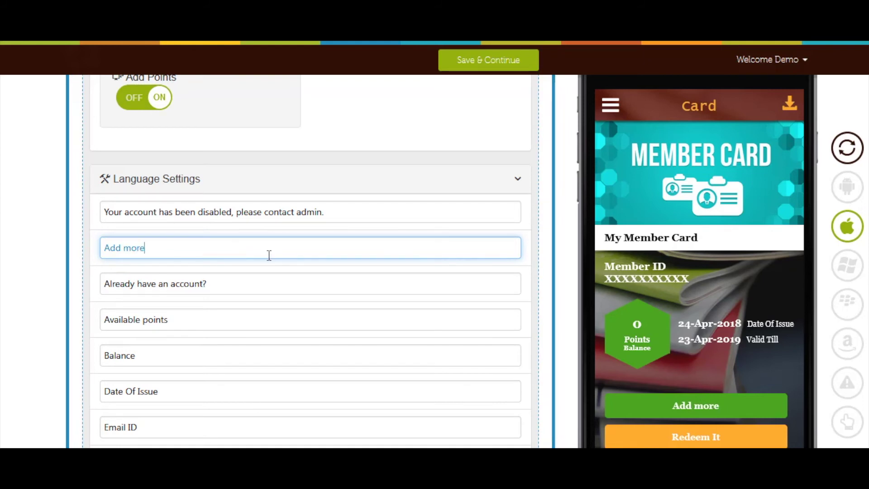
Step: Collapse Language Settings, expand Page Style & Color Scheme and pick the circular points badge layout
scroll(268, 255, down, 3)
scroll(290, 252, up, 2)
scroll(308, 242, up, 1)
click(440, 179)
click(407, 231)
click(287, 309)
Step: Settle on the third, circular-badge layout and browse the Background colour and image options unchanged
click(337, 307)
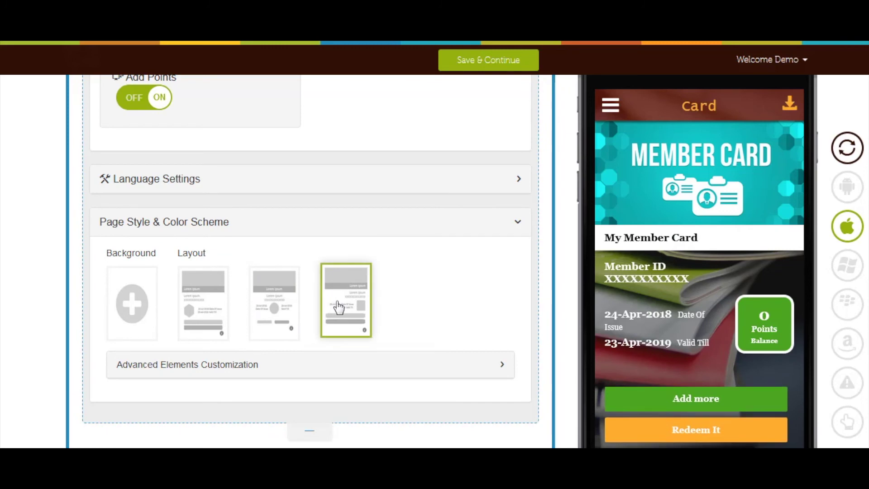
click(277, 305)
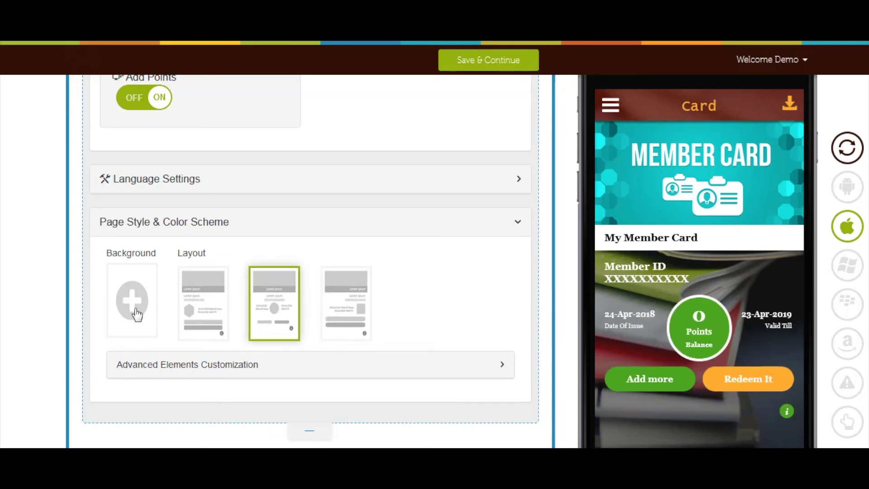
click(135, 311)
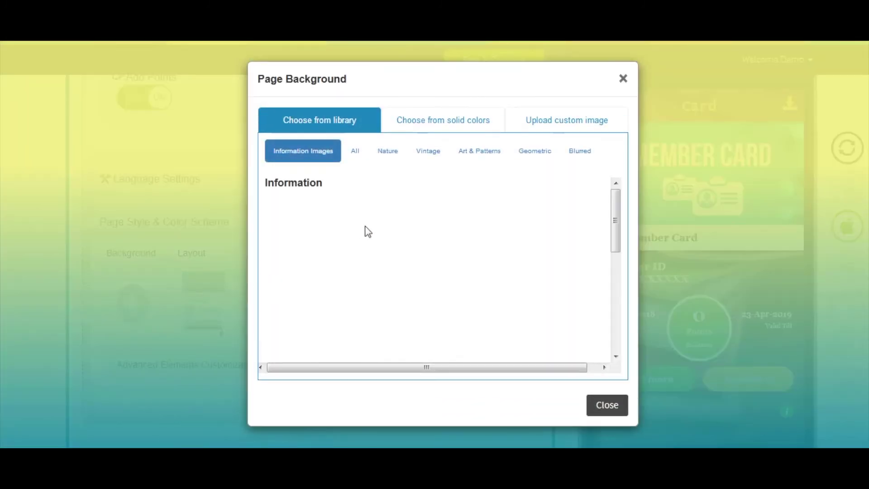
scroll(374, 228, down, 5)
click(439, 132)
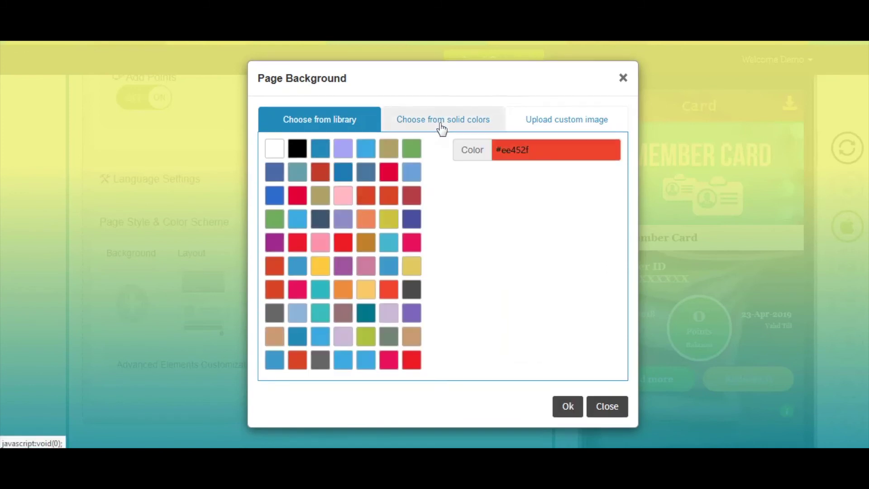
click(556, 129)
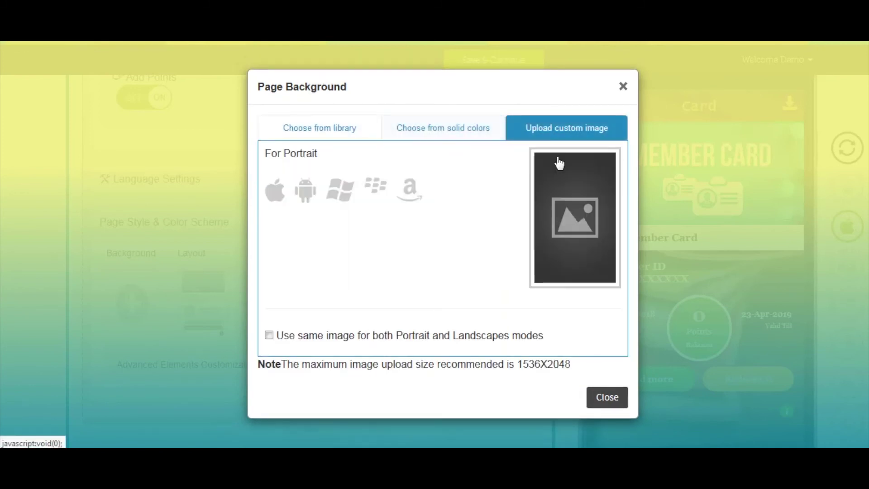
click(609, 398)
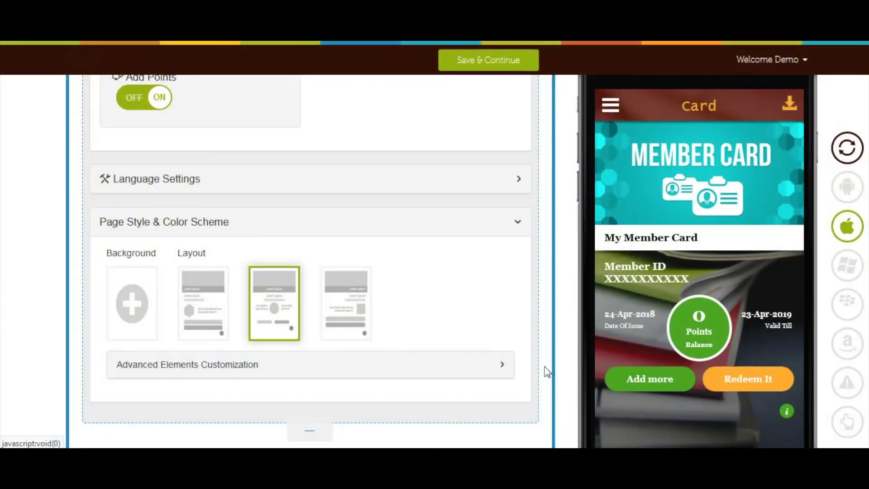
Step: In Advanced Elements Customization, keep the sub heading left-indented and tick Hide Border
click(426, 369)
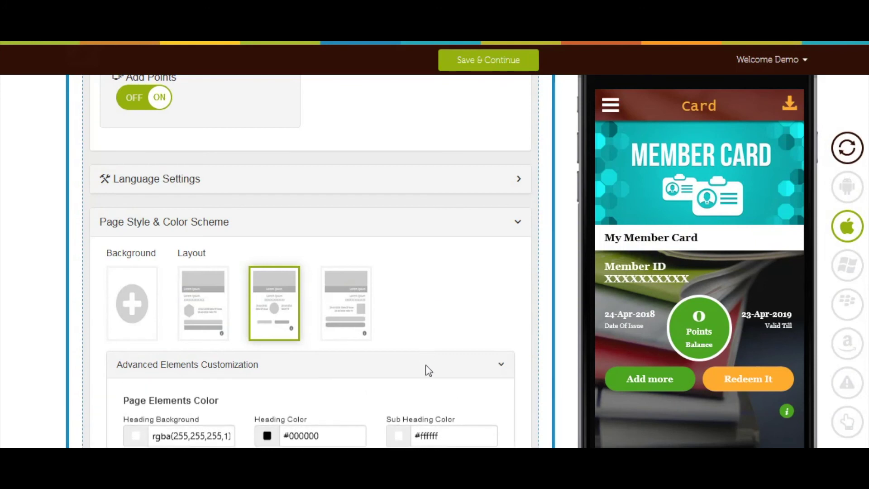
scroll(427, 364, down, 5)
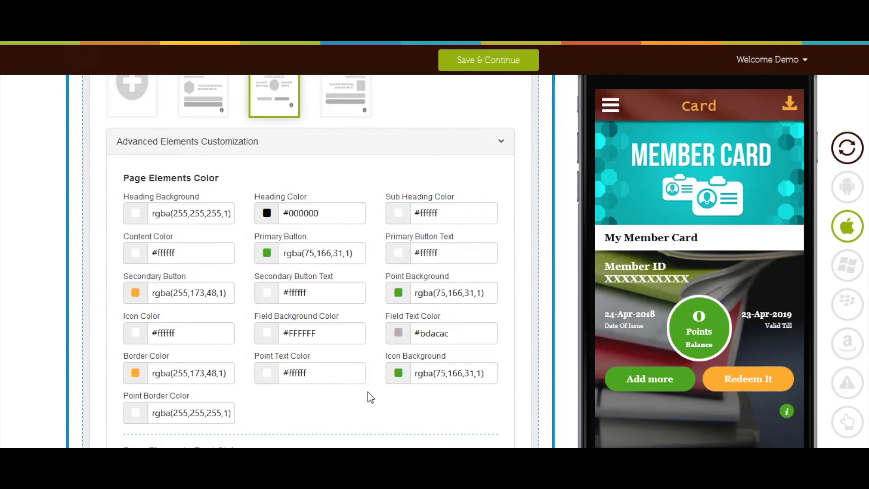
scroll(367, 392, down, 5)
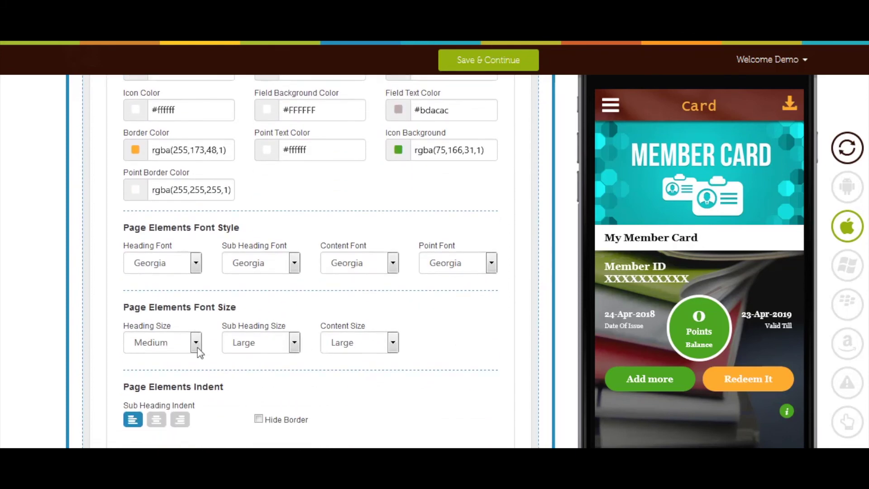
scroll(200, 378, down, 2)
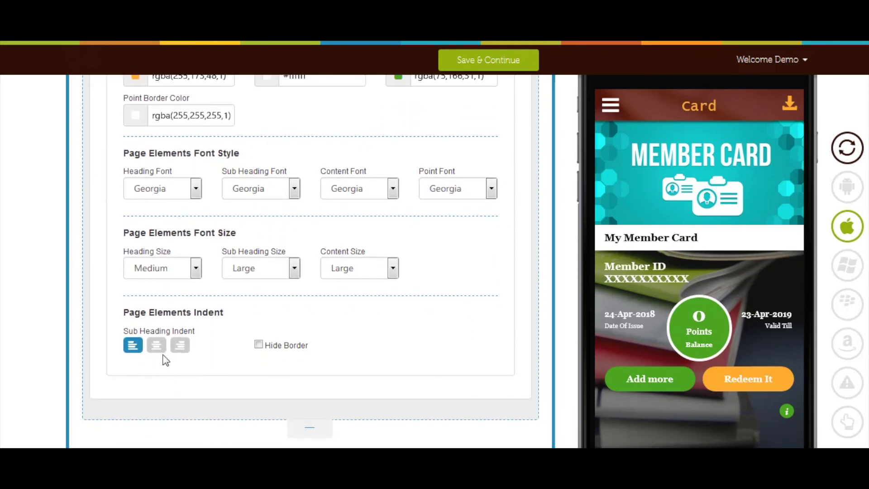
click(143, 350)
click(143, 350)
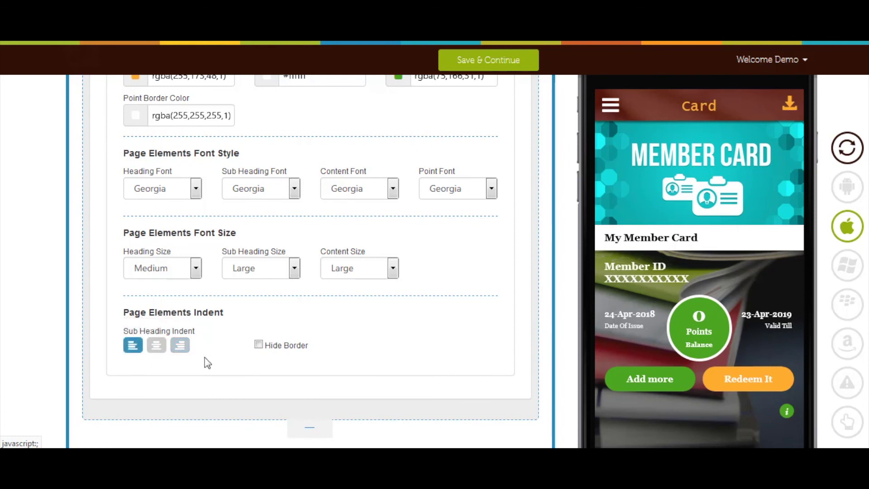
click(259, 346)
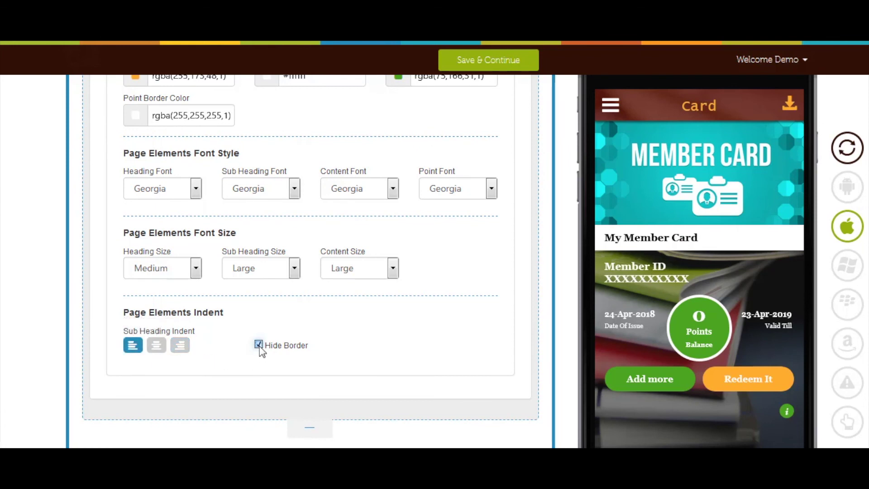
Step: Untick Hide Border so the card border shows, then Save & Continue the app
click(259, 346)
scroll(265, 358, down, 5)
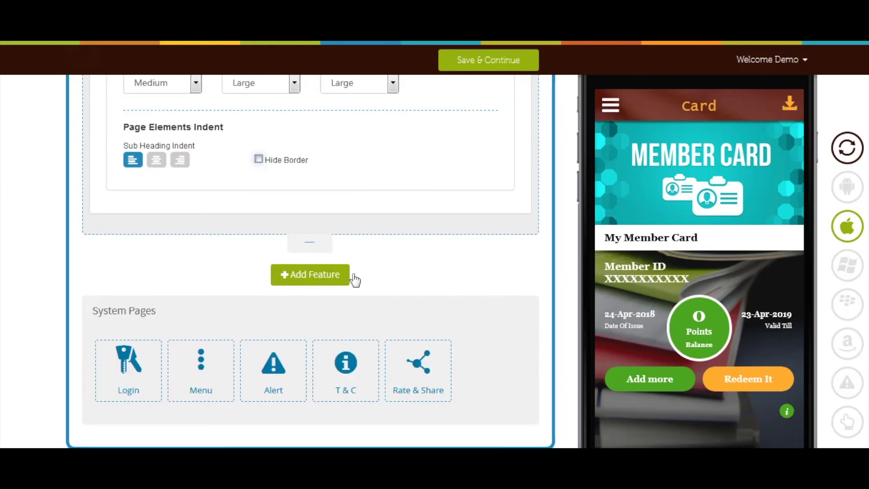
scroll(359, 280, up, 15)
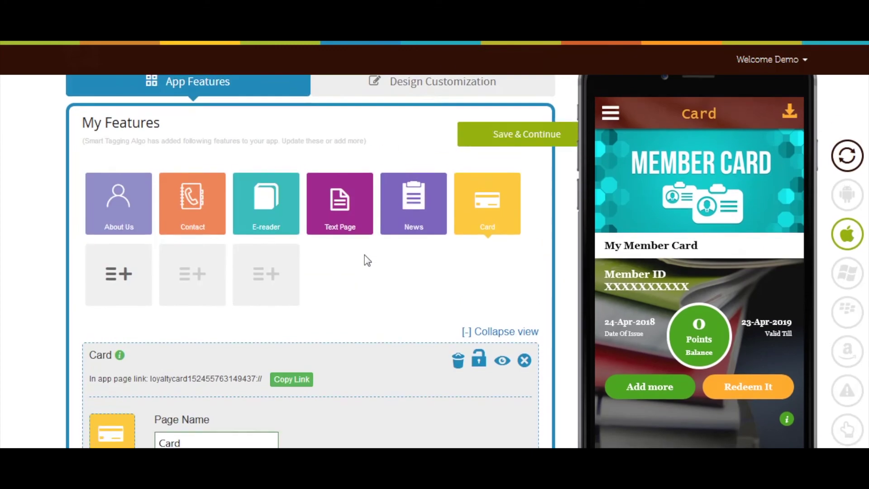
scroll(447, 212, up, 1)
click(476, 185)
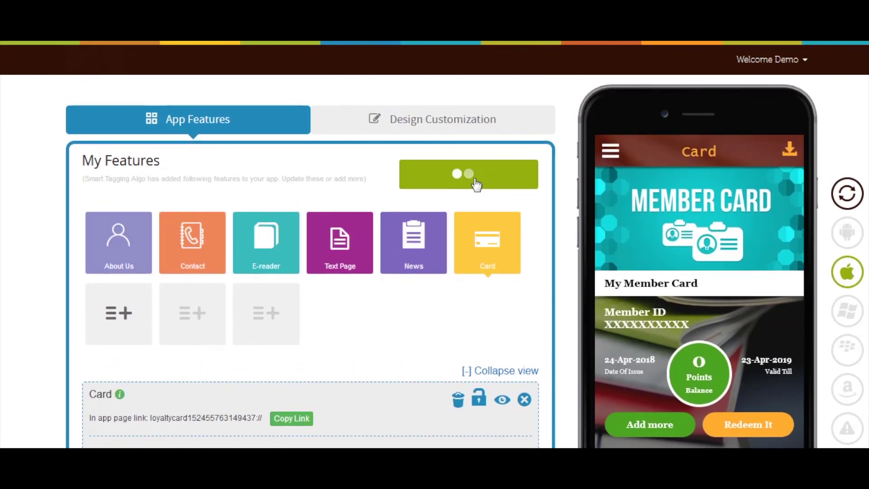